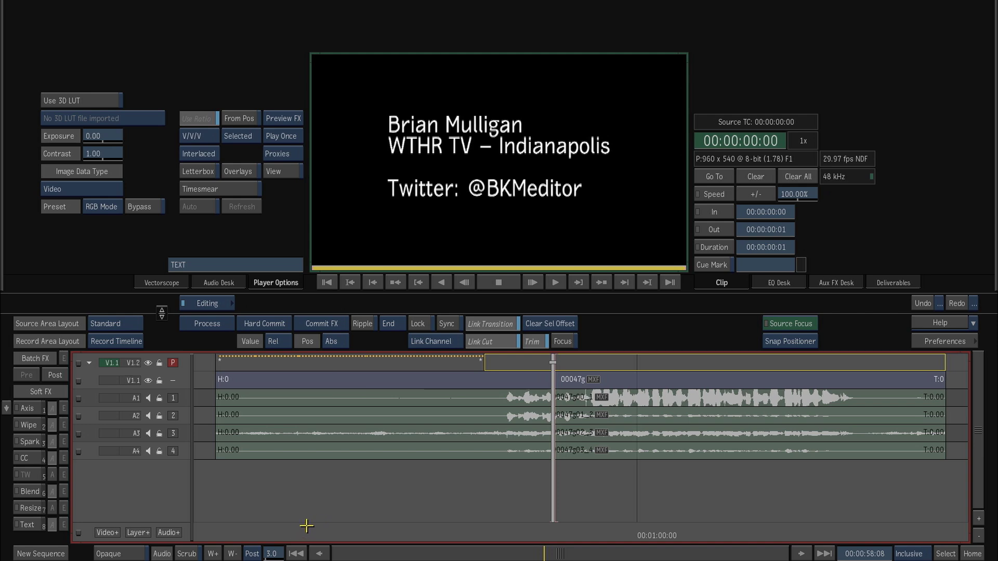
Step: Park the record sequence at 00:00:52:29, increase the height of track V1.2, and show the sequence in the player
{"action": "key", "text": "Escape"}
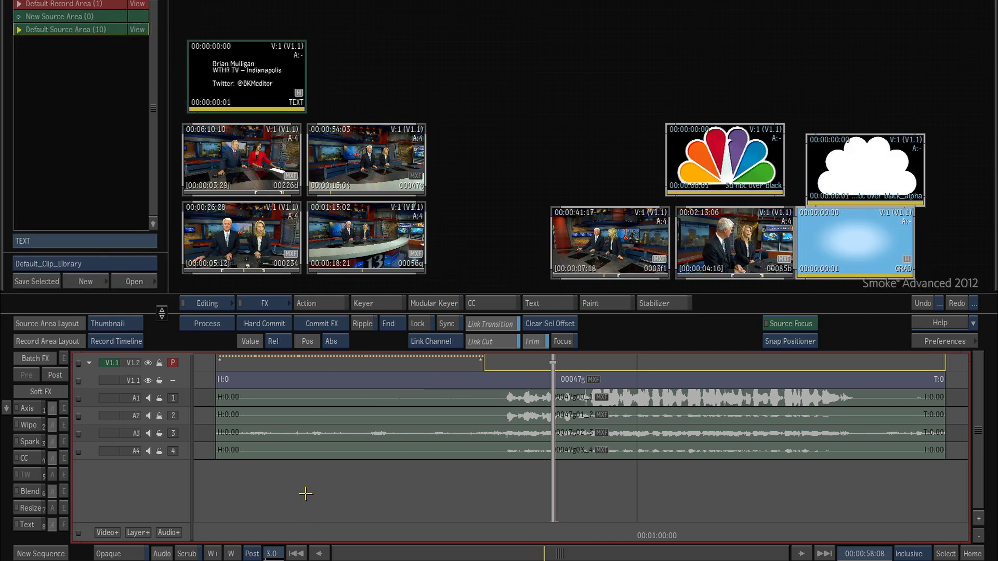
{"action": "left_click_drag", "start_coordinate": [330, 530], "coordinate": [298, 529]}
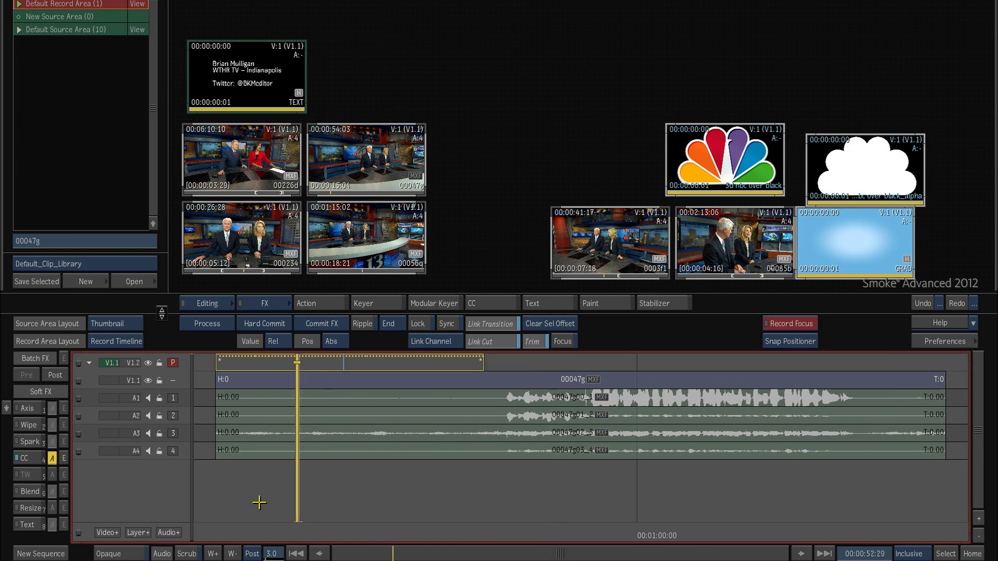
{"action": "left_click_drag", "start_coordinate": [184, 371], "coordinate": [182, 399]}
{"action": "key", "text": "Escape"}
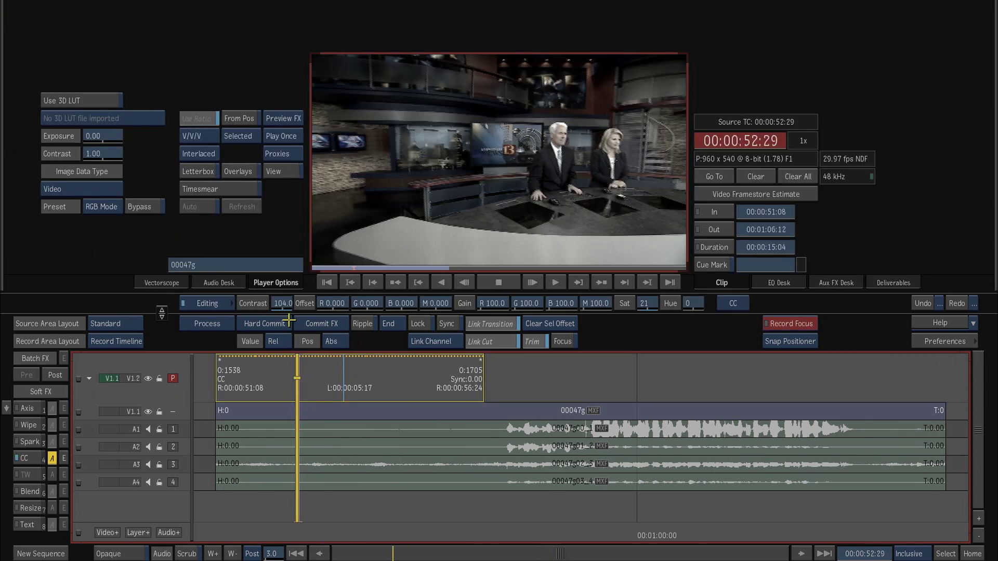
Step: Copy the CC effect segment on V1.2 so that the copy starts at 00:00:57:23
{"action": "left_click_drag", "start_coordinate": [296, 524], "coordinate": [544, 512]}
{"action": "left_click_drag", "start_coordinate": [472, 554], "coordinate": [479, 545]}
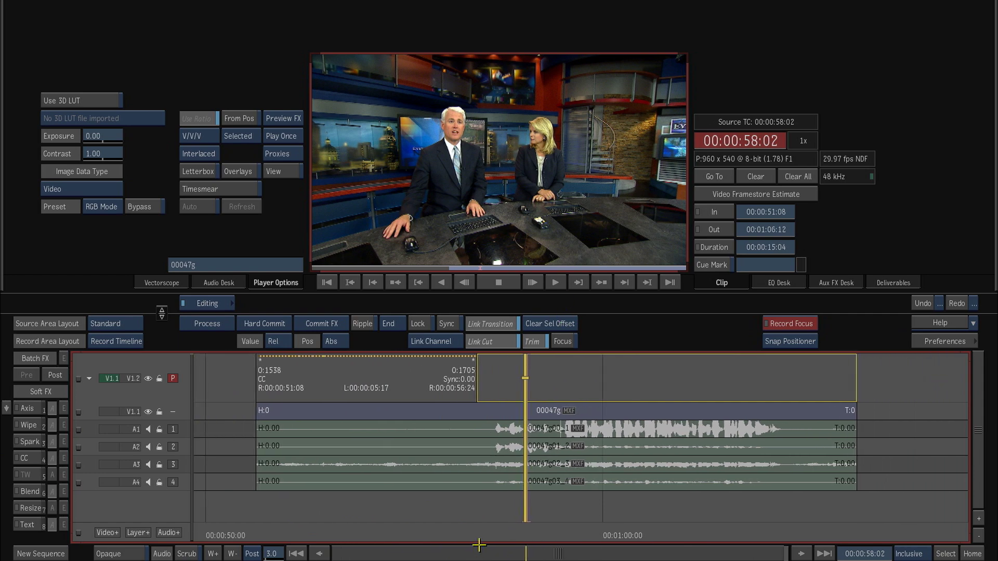
{"action": "left_click", "coordinate": [513, 524]}
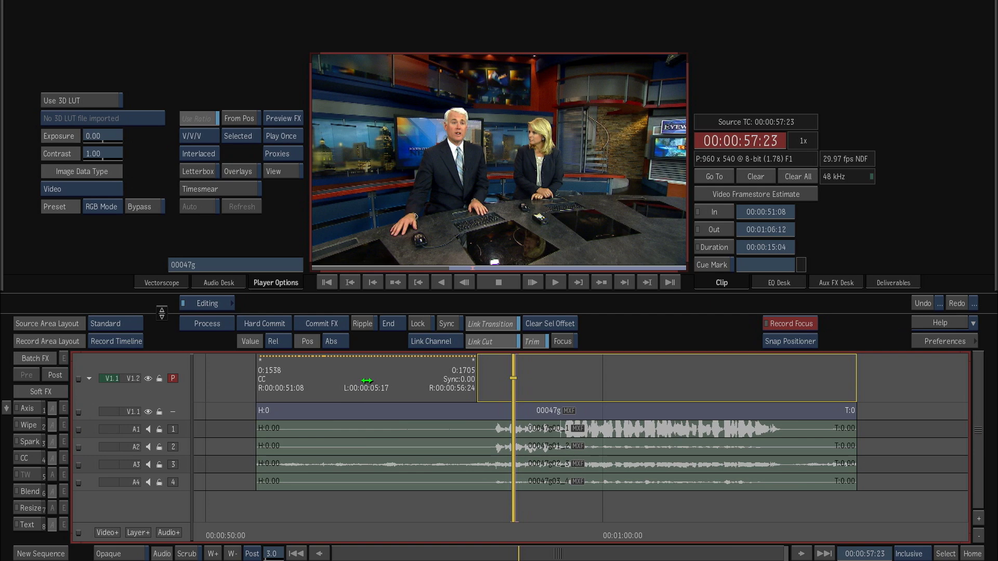
{"action": "left_click", "coordinate": [363, 383]}
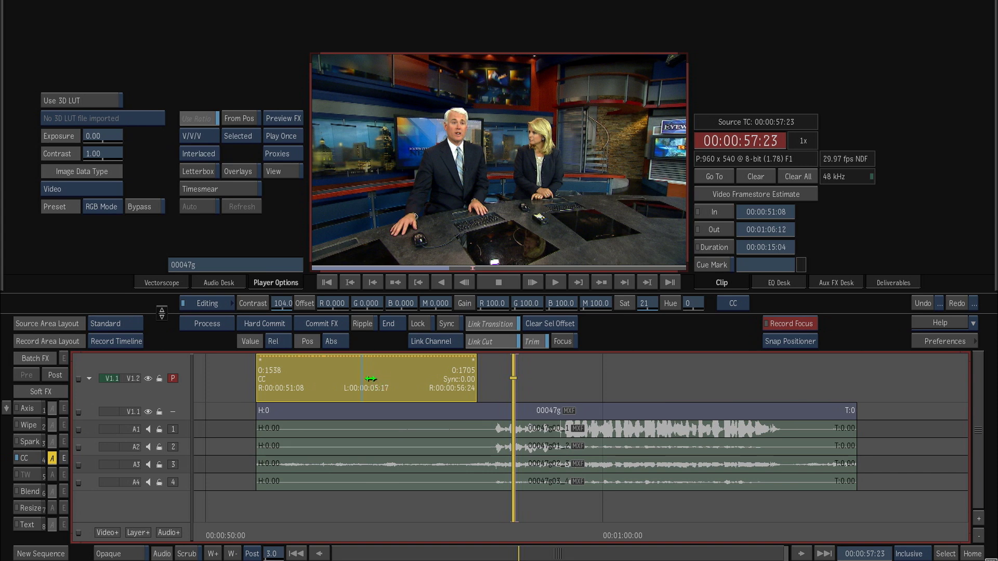
{"action": "left_click_drag", "start_coordinate": [371, 379], "coordinate": [650, 375]}
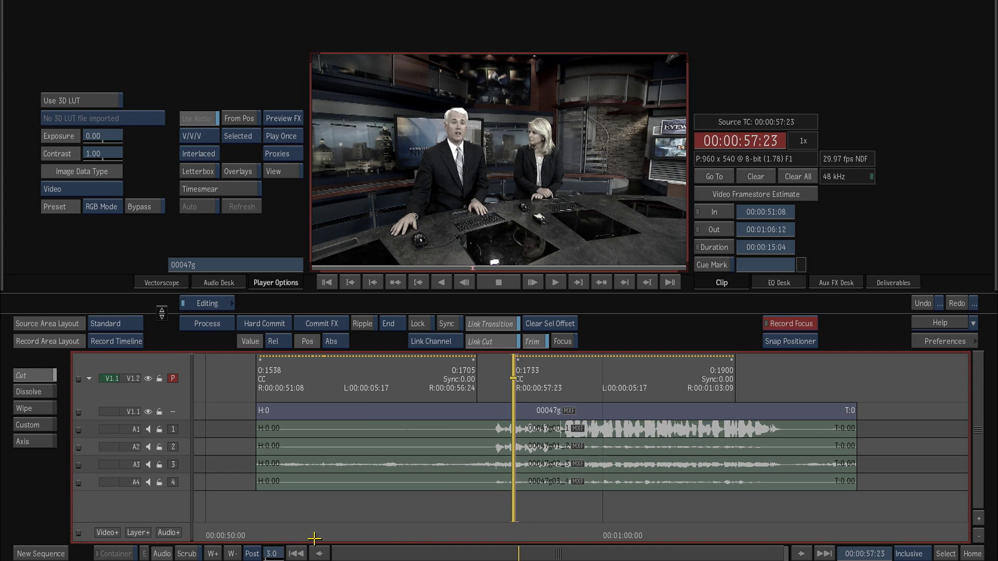
Step: Copy the 00047g video segment on V1.1 to 00:01:07:04 and delete the copy
{"action": "left_click_drag", "start_coordinate": [499, 551], "coordinate": [508, 558]}
{"action": "scroll", "coordinate": [508, 554], "scroll_direction": "down", "scroll_amount": 4}
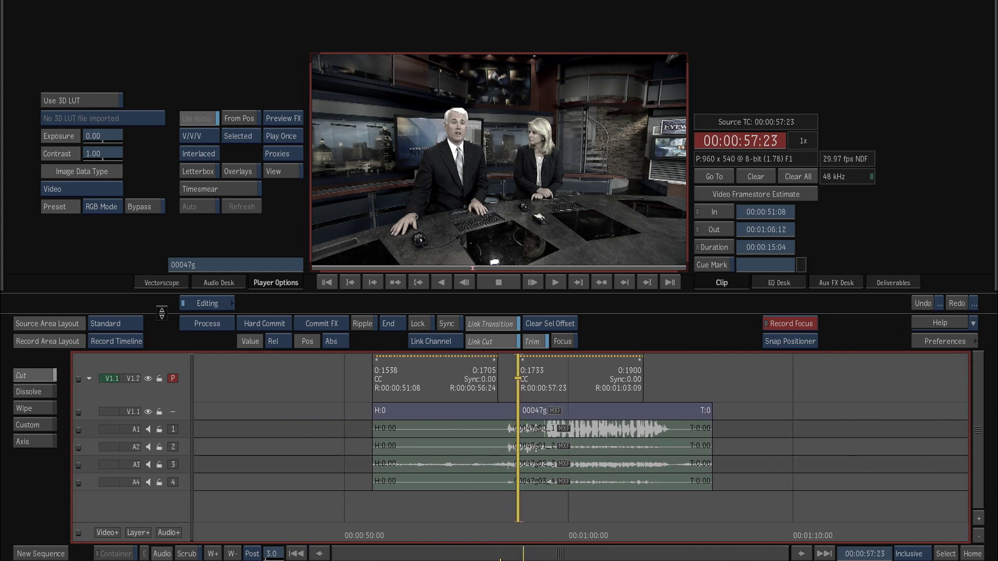
{"action": "left_click", "coordinate": [380, 411]}
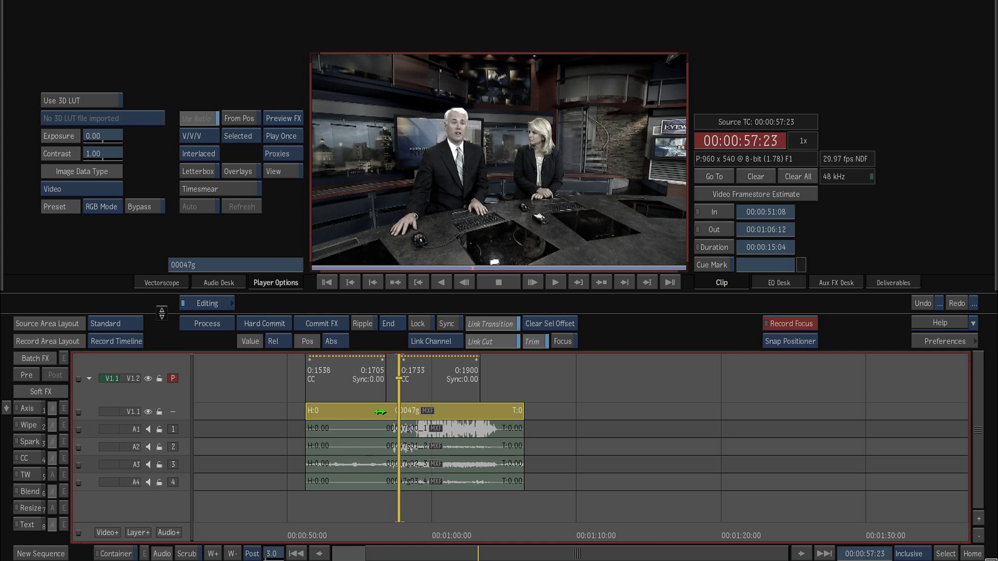
{"action": "left_click_drag", "start_coordinate": [379, 411], "coordinate": [601, 560]}
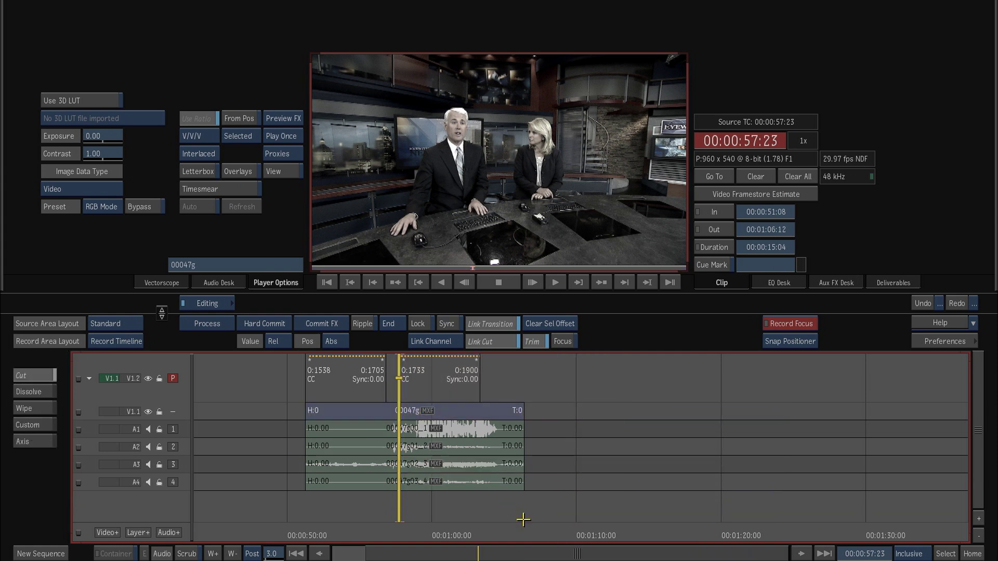
{"action": "left_click", "coordinate": [535, 531]}
{"action": "left_click_drag", "start_coordinate": [385, 410], "coordinate": [663, 414]}
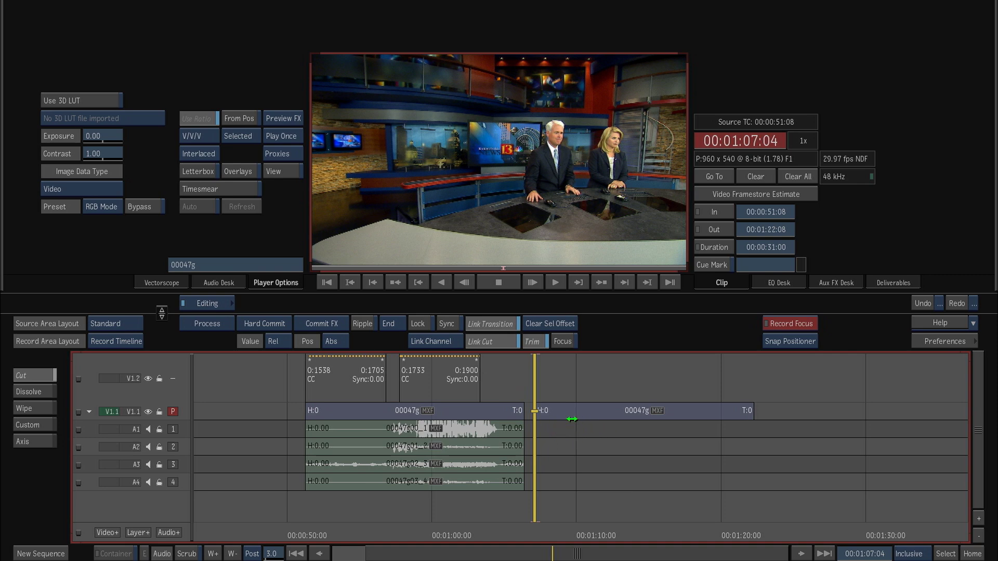
{"action": "left_click", "coordinate": [598, 412]}
{"action": "key", "text": "Delete"}
Step: Move the 00047g video segment on V1.1 to 00:01:07:04 and return it to its original start at 00:00:51:08
{"action": "left_click", "coordinate": [389, 422]}
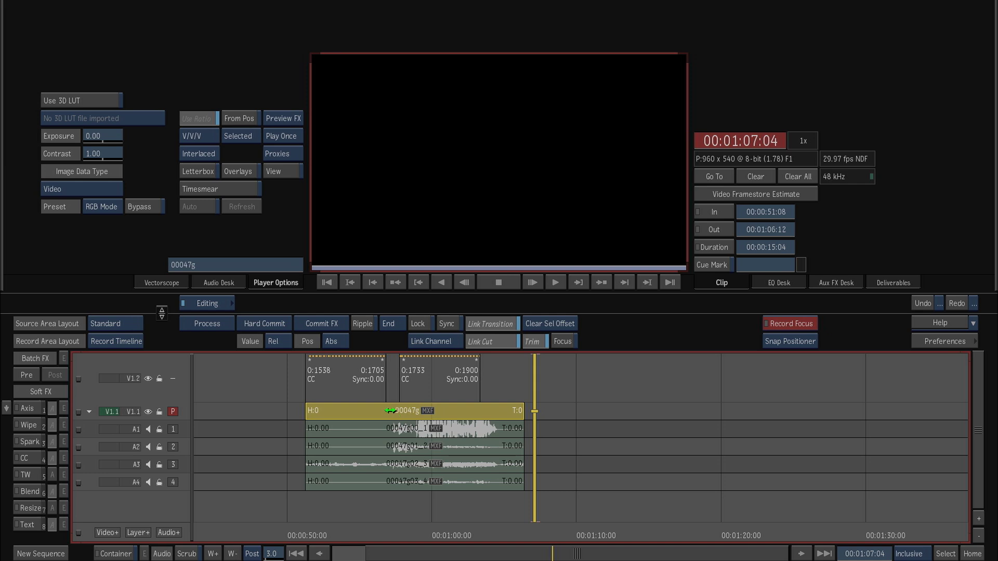
{"action": "left_click_drag", "start_coordinate": [391, 411], "coordinate": [618, 414]}
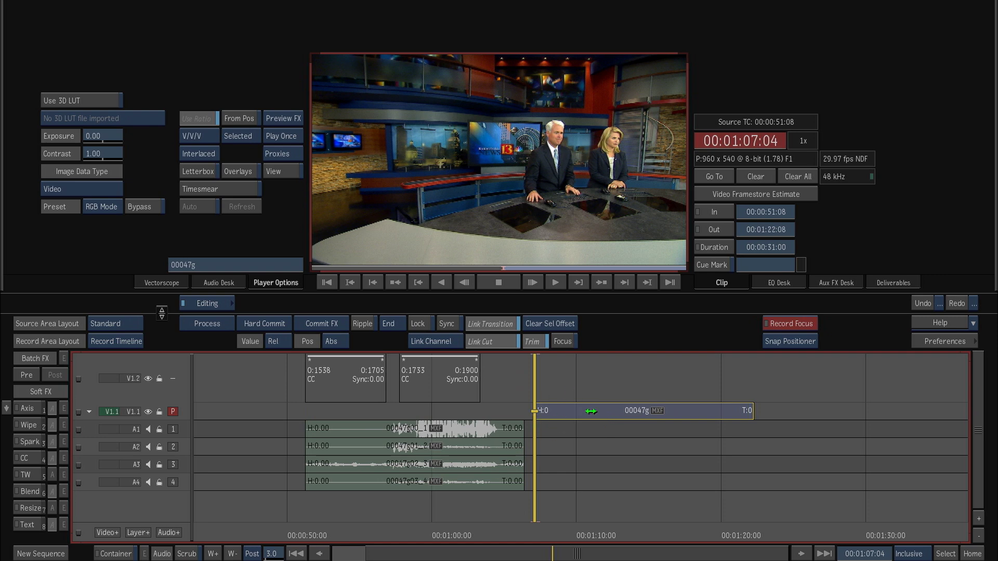
{"action": "left_click_drag", "start_coordinate": [596, 416], "coordinate": [377, 409]}
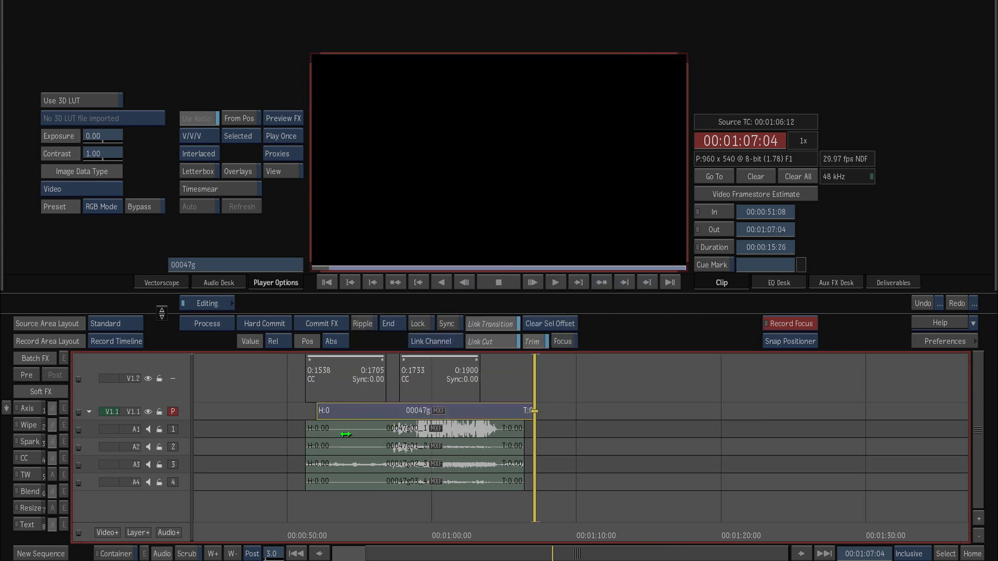
{"action": "left_click", "coordinate": [320, 538]}
{"action": "key", "text": "Up"}
{"action": "key", "text": "Up"}
{"action": "left_click", "coordinate": [392, 414]}
{"action": "left_click_drag", "start_coordinate": [391, 413], "coordinate": [381, 413]}
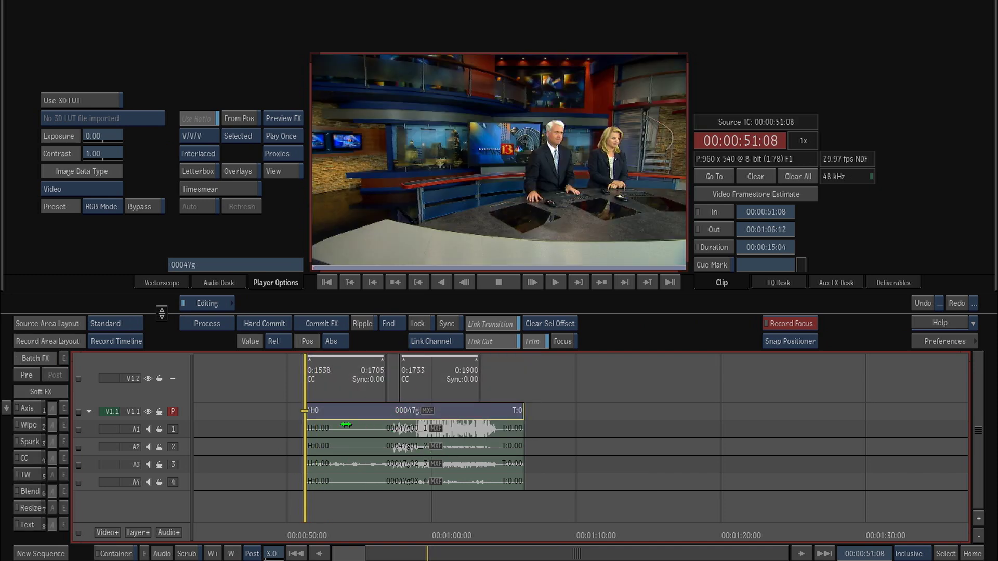
Step: Copy the second CC effect segment on V1.2 so that a third one starts at 00:01:04:04
{"action": "left_click_drag", "start_coordinate": [305, 412], "coordinate": [305, 378]}
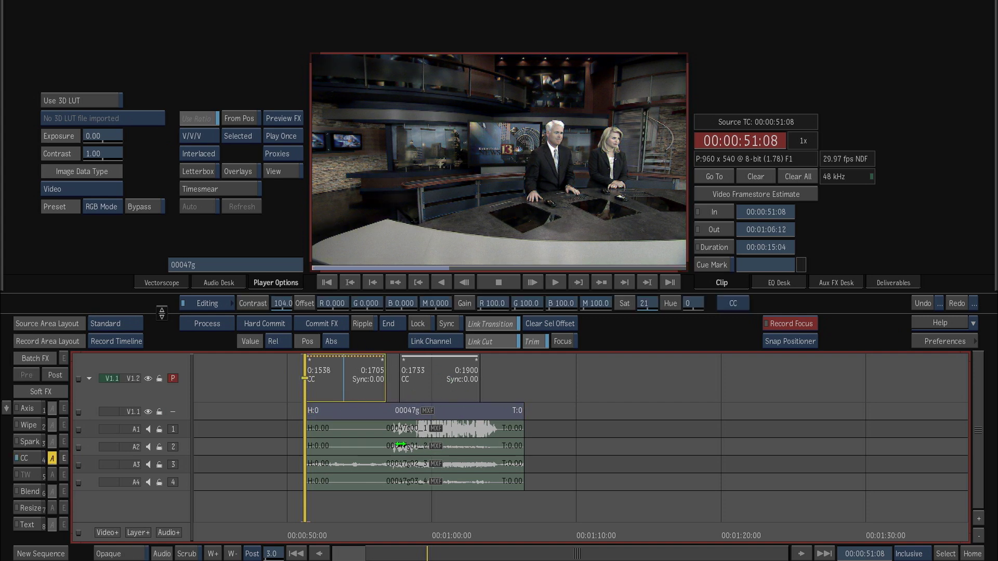
{"action": "left_click_drag", "start_coordinate": [481, 531], "coordinate": [492, 533]}
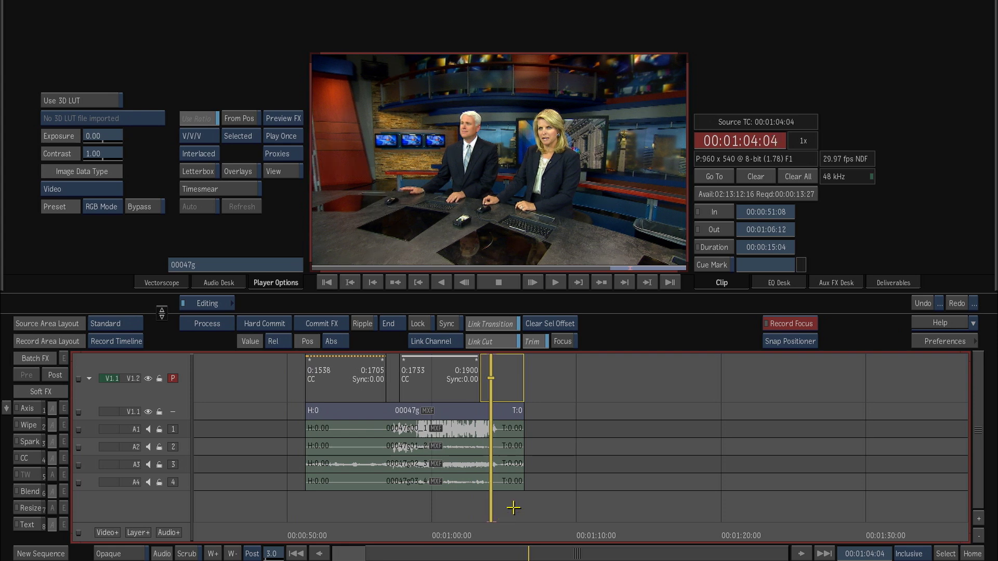
{"action": "left_click", "coordinate": [424, 377]}
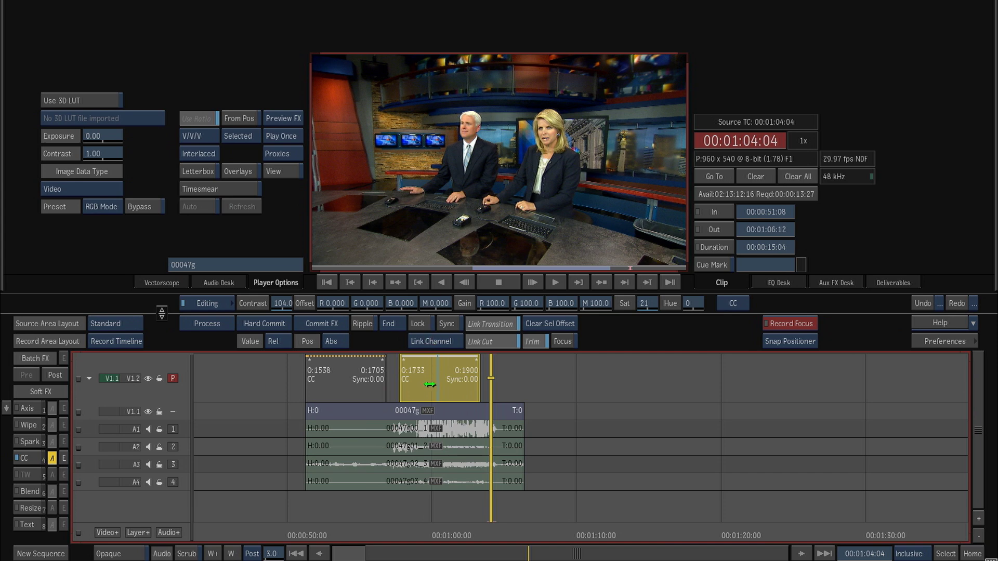
{"action": "left_click_drag", "start_coordinate": [435, 377], "coordinate": [585, 375]}
Step: Park the sequence at 00:01:05:19 and slip the third CC effect segment on V1.2 three frames later in time
{"action": "left_click", "coordinate": [528, 385]}
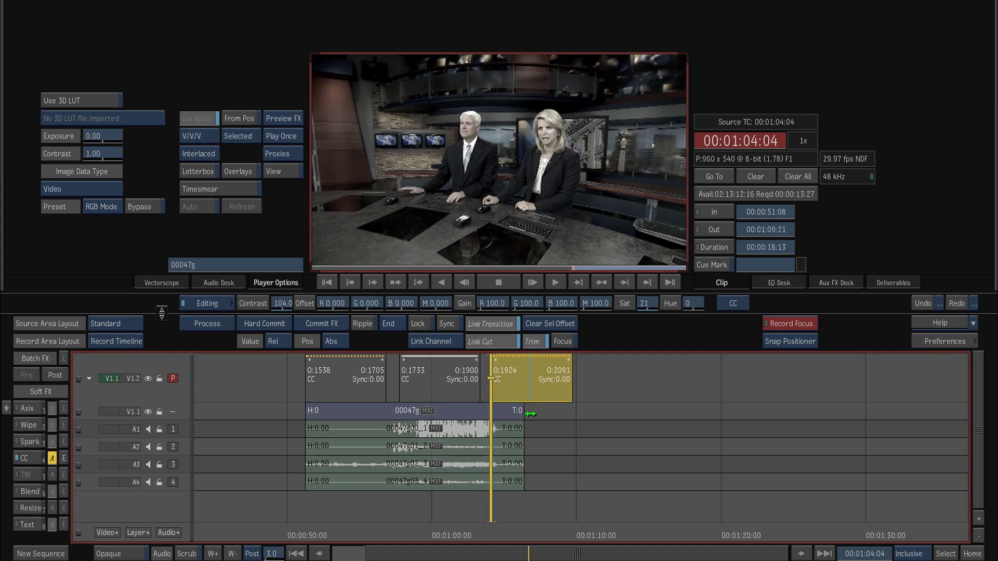
{"action": "mouse_move", "coordinate": [528, 378]}
{"action": "left_mouse_down"}
{"action": "mouse_move", "coordinate": [525, 319]}
{"action": "mouse_move", "coordinate": [525, 338]}
{"action": "mouse_move", "coordinate": [468, 387]}
{"action": "mouse_move", "coordinate": [532, 395]}
{"action": "left_mouse_up"}
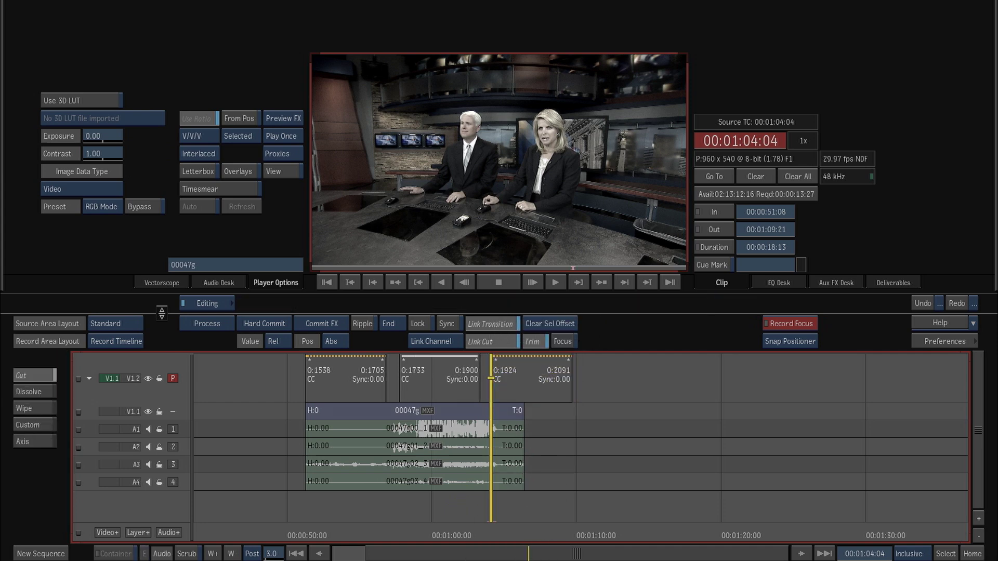
{"action": "left_click", "coordinate": [512, 526]}
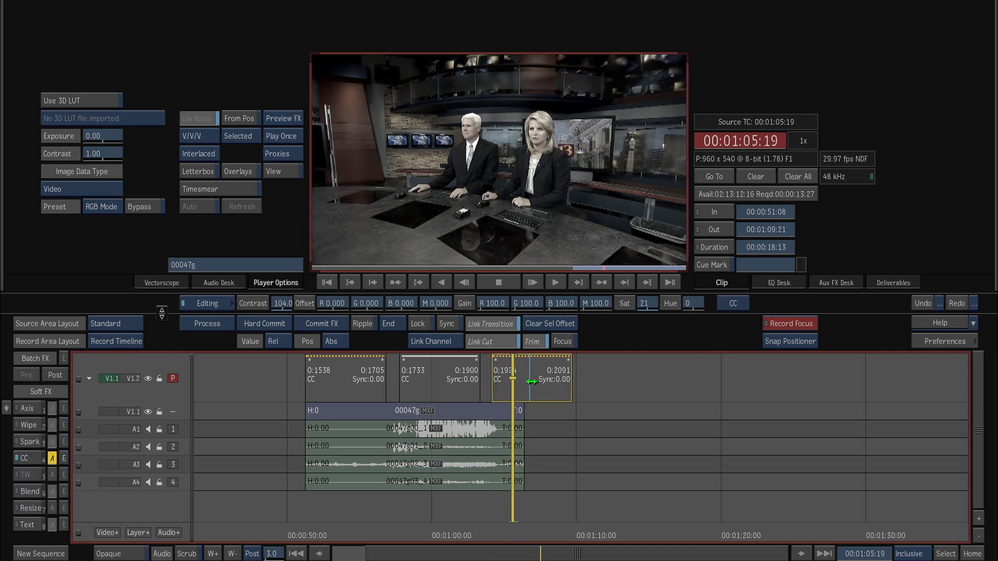
{"action": "left_click_drag", "start_coordinate": [531, 379], "coordinate": [567, 541]}
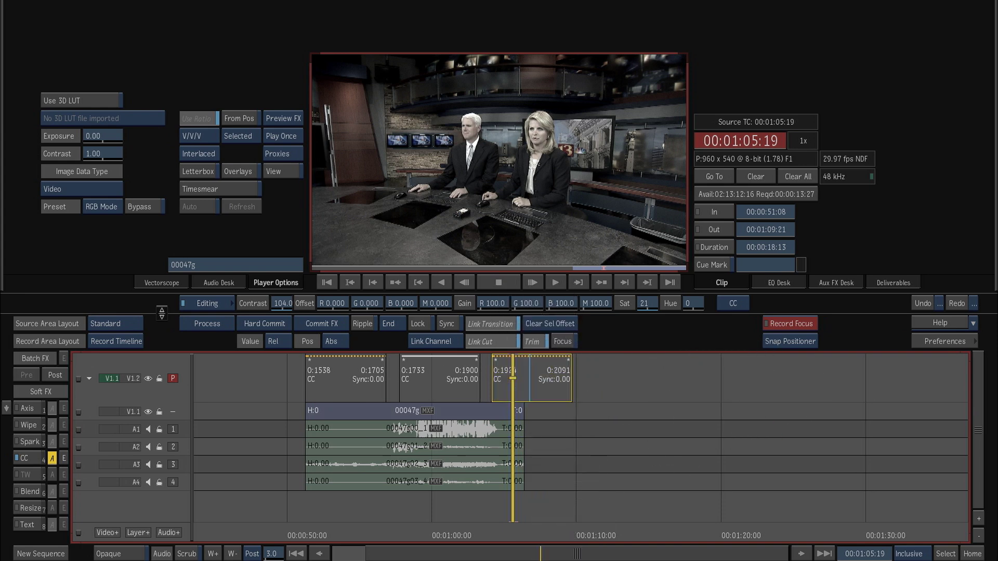
{"action": "left_click", "coordinate": [531, 380]}
{"action": "left_click_drag", "start_coordinate": [531, 381], "coordinate": [558, 380]}
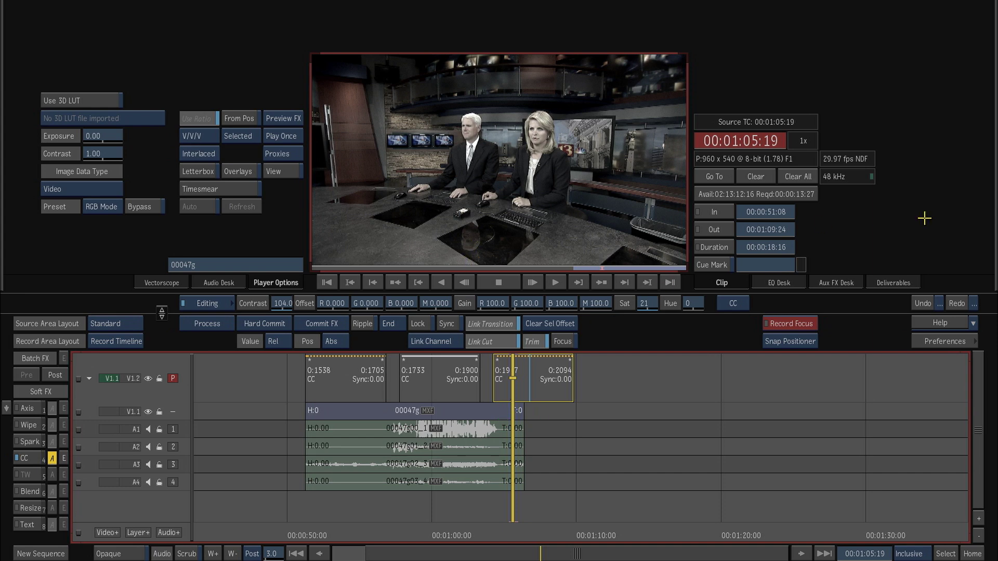
Step: Enlarge the 00047g source clip's proxy to 400 x 225 and move clip 00056g away from it
{"action": "mouse_move", "coordinate": [996, 225]}
{"action": "left_click", "coordinate": [364, 161]}
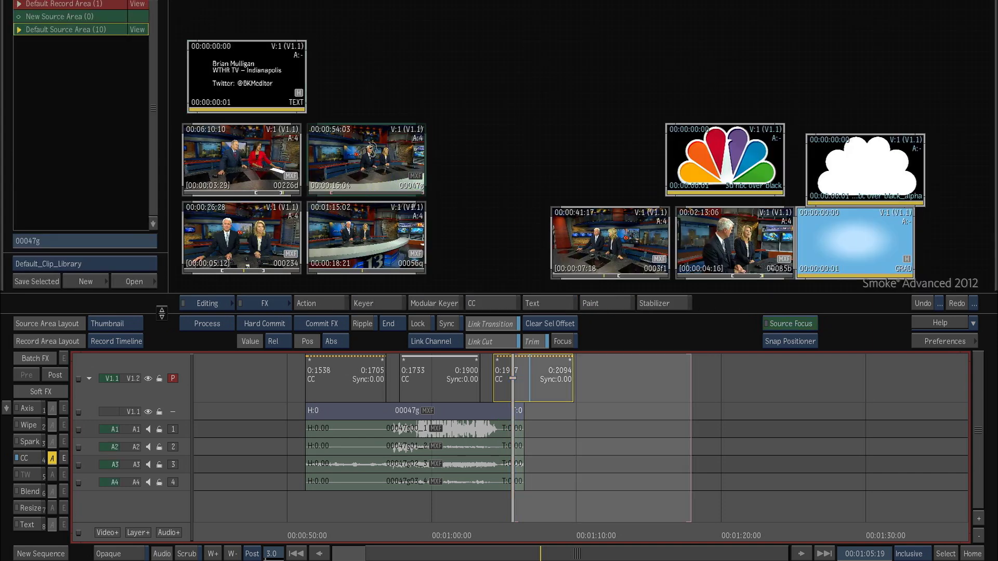
{"action": "left_click_drag", "start_coordinate": [370, 155], "coordinate": [385, 112]}
{"action": "left_click_drag", "start_coordinate": [440, 151], "coordinate": [479, 200]}
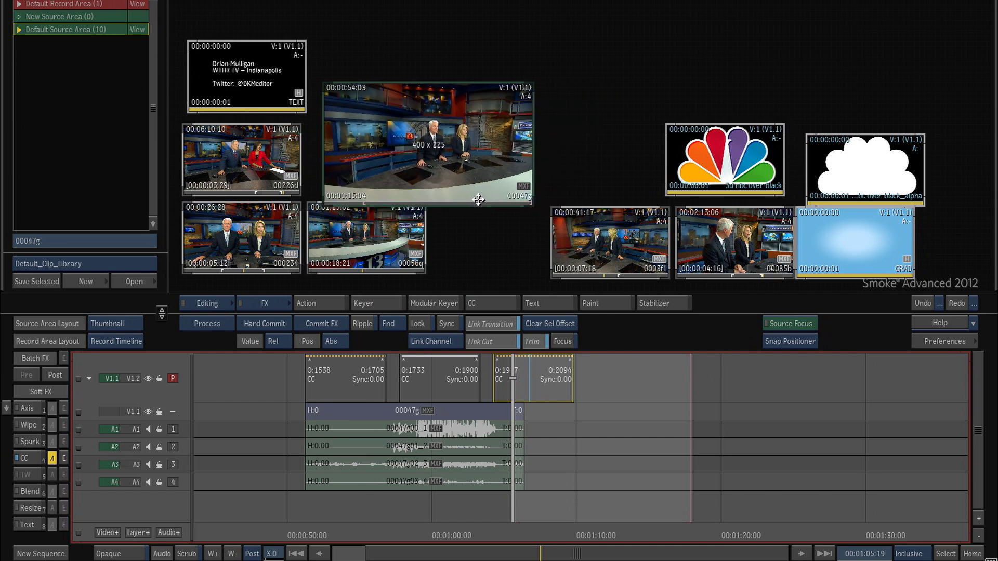
{"action": "left_click_drag", "start_coordinate": [367, 228], "coordinate": [929, 72]}
{"action": "left_click_drag", "start_coordinate": [437, 118], "coordinate": [442, 113]}
Step: Scrub through the enlarged 00047g source proxy and park it at 00:00:55:13
{"action": "left_click_drag", "start_coordinate": [405, 189], "coordinate": [502, 202]}
{"action": "mouse_move", "coordinate": [450, 151]}
{"action": "left_mouse_down"}
{"action": "mouse_move", "coordinate": [396, 161]}
{"action": "mouse_move", "coordinate": [460, 145]}
{"action": "left_mouse_up"}
{"action": "left_click_drag", "start_coordinate": [459, 174], "coordinate": [375, 181]}
{"action": "left_click_drag", "start_coordinate": [440, 172], "coordinate": [438, 177]}
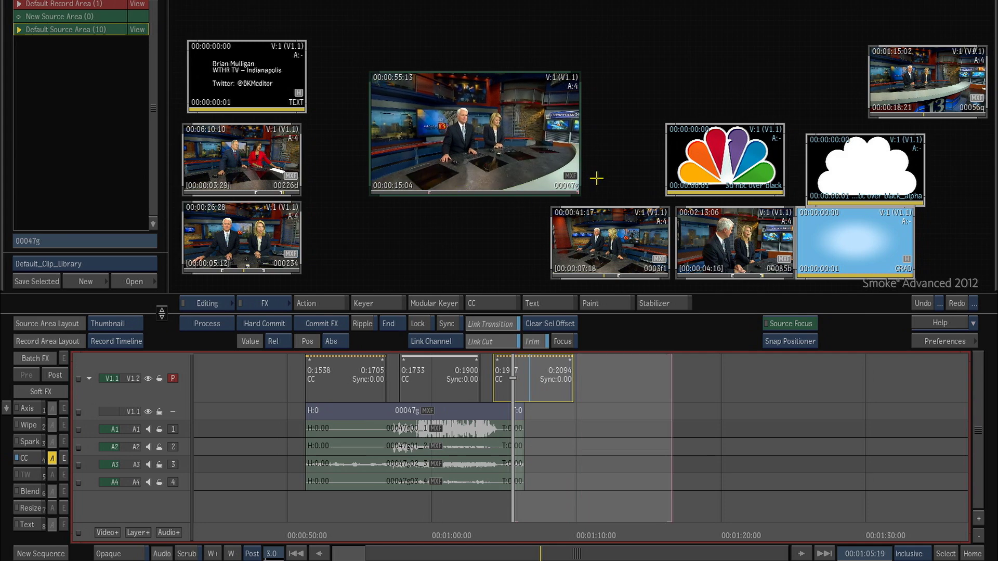
Step: Check the 00047g source clip in the player, park its proxy at 00:00:54:29, and reposition the proxy on the desktop
{"action": "key", "text": "Escape"}
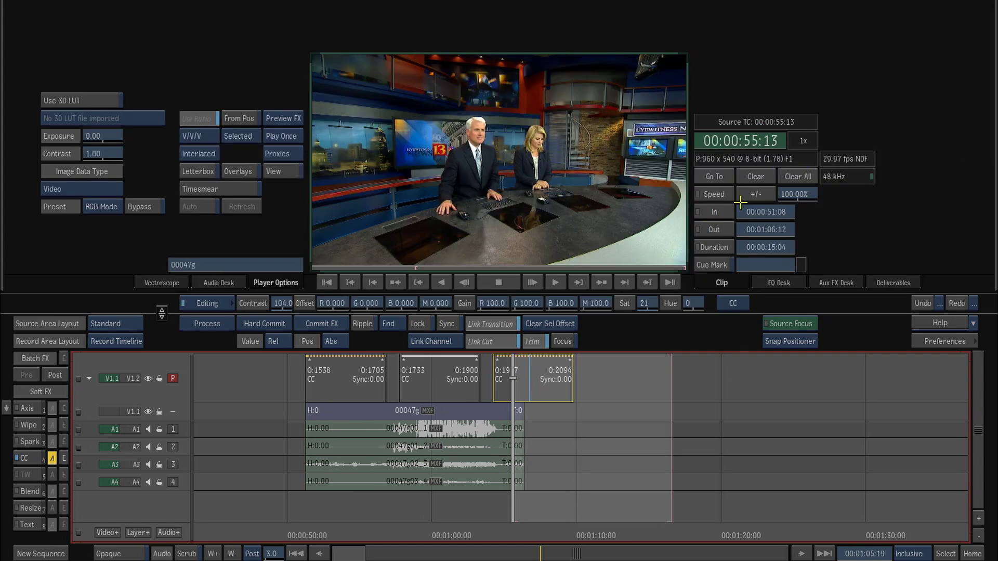
{"action": "key", "text": "Escape"}
{"action": "mouse_move", "coordinate": [439, 185]}
{"action": "left_mouse_down"}
{"action": "mouse_move", "coordinate": [405, 184]}
{"action": "mouse_move", "coordinate": [449, 185]}
{"action": "left_mouse_up"}
{"action": "left_click", "coordinate": [439, 193]}
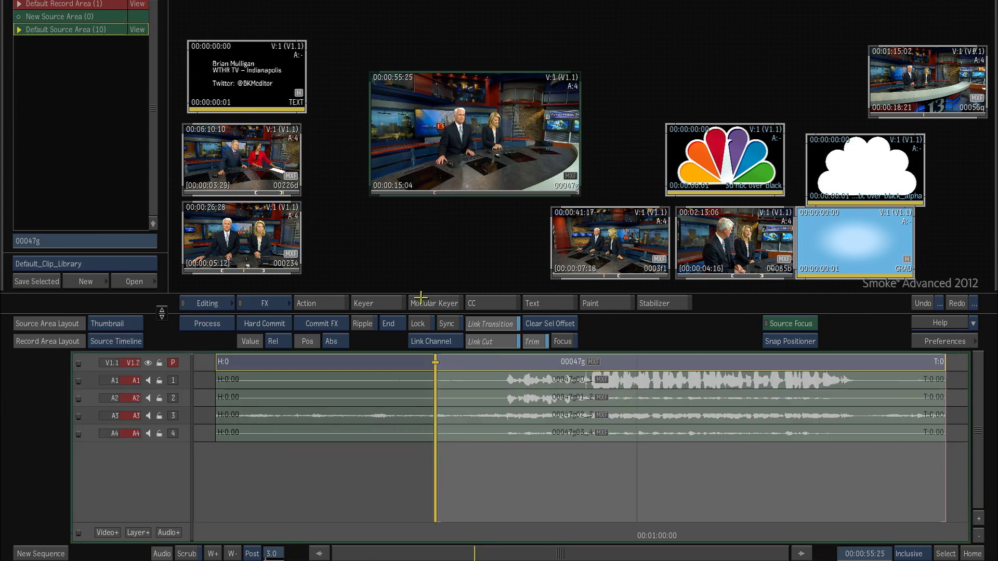
{"action": "left_click_drag", "start_coordinate": [467, 186], "coordinate": [430, 197]}
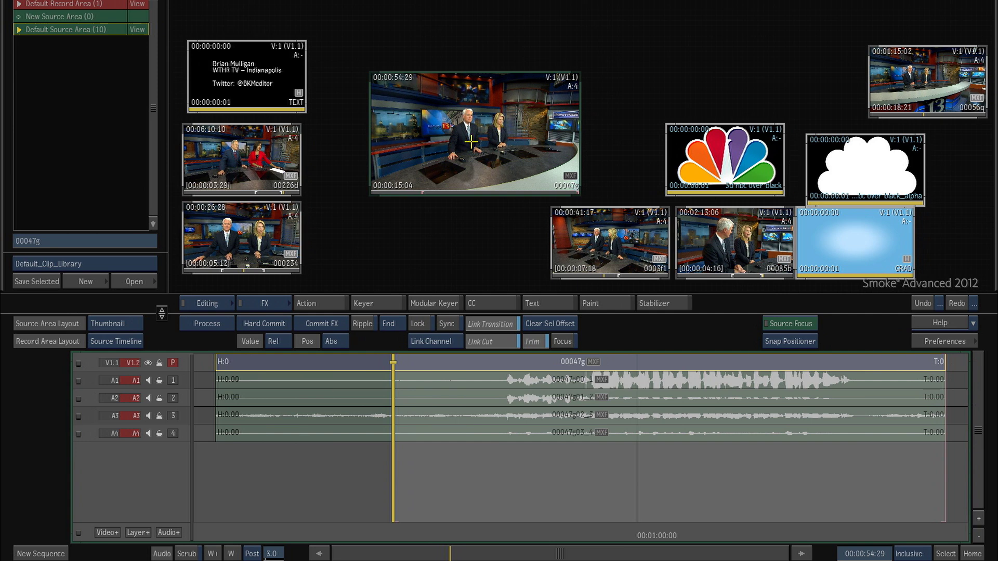
{"action": "left_click_drag", "start_coordinate": [466, 136], "coordinate": [451, 149]}
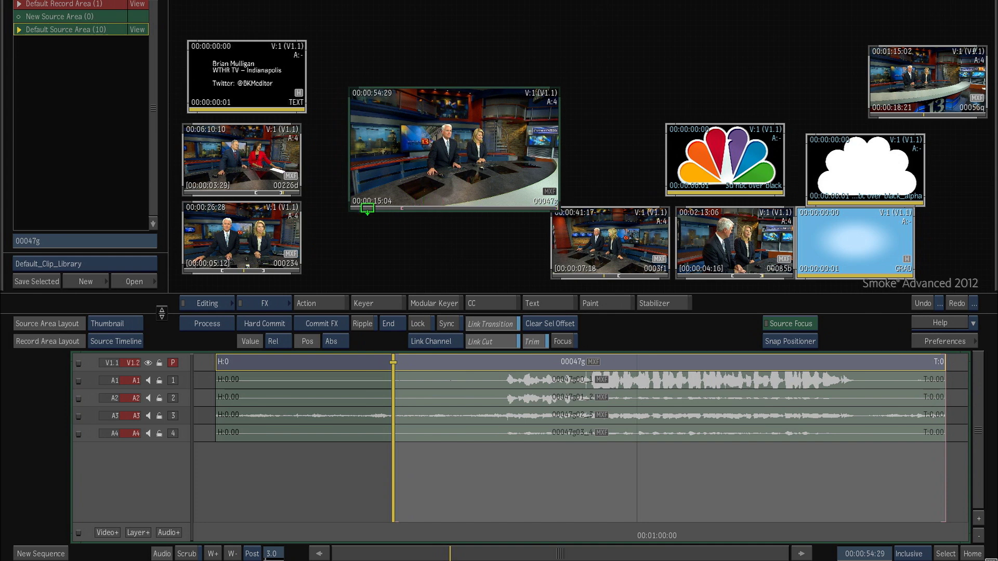
Step: Copy the 00047g source clip from 00:00:54:29 to its end as a separate clip, and discard the copy
{"action": "left_click_drag", "start_coordinate": [370, 151], "coordinate": [385, 229]}
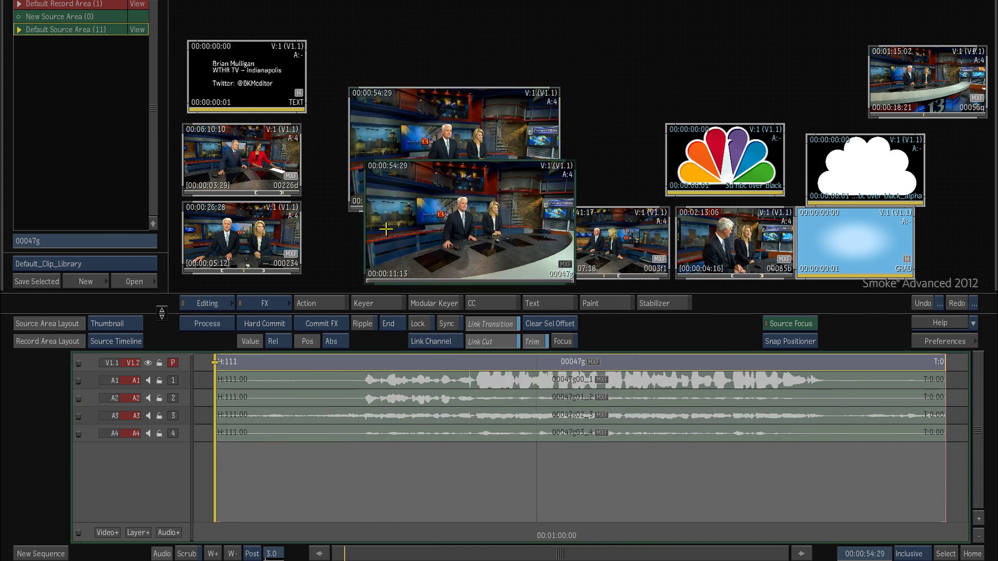
{"action": "mouse_move", "coordinate": [393, 268]}
{"action": "left_mouse_down"}
{"action": "mouse_move", "coordinate": [576, 276]}
{"action": "mouse_move", "coordinate": [400, 266]}
{"action": "left_mouse_up"}
{"action": "left_click_drag", "start_coordinate": [457, 236], "coordinate": [410, 560]}
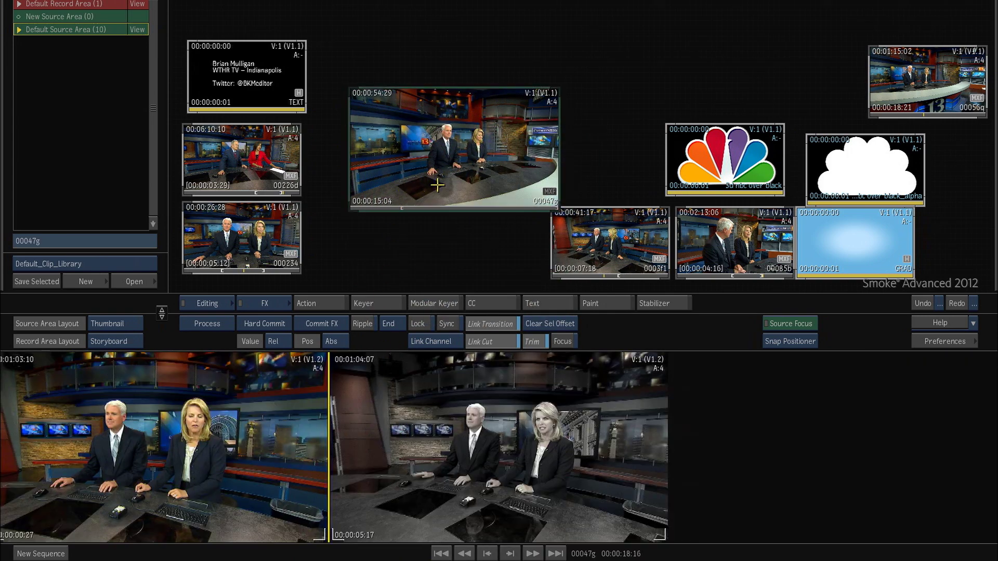
Step: Copy the 00047g source clip from its start to 00:00:54:29 as a separate clip, and discard the copy
{"action": "key", "text": "Escape"}
{"action": "key", "text": "Escape"}
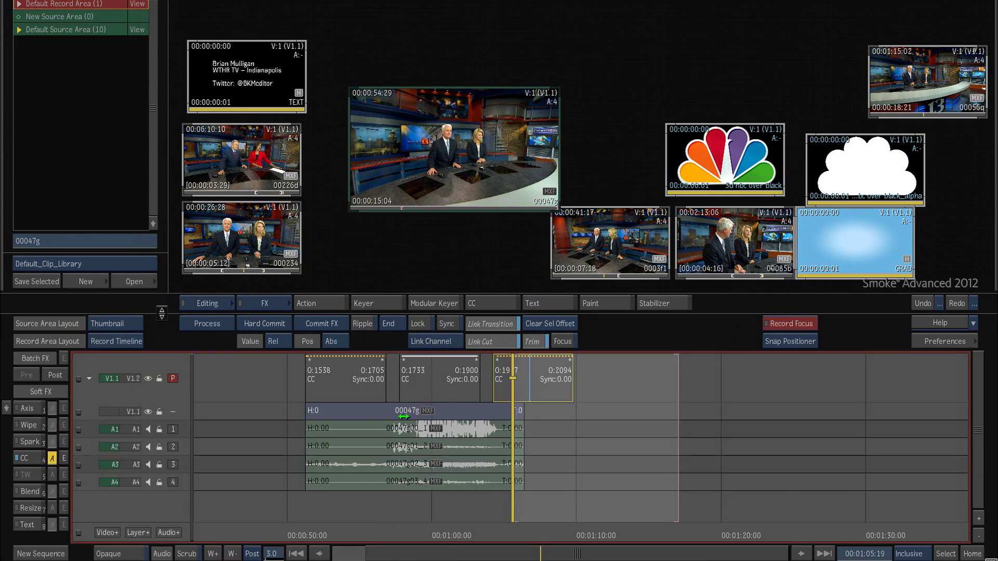
{"action": "key", "text": "Escape"}
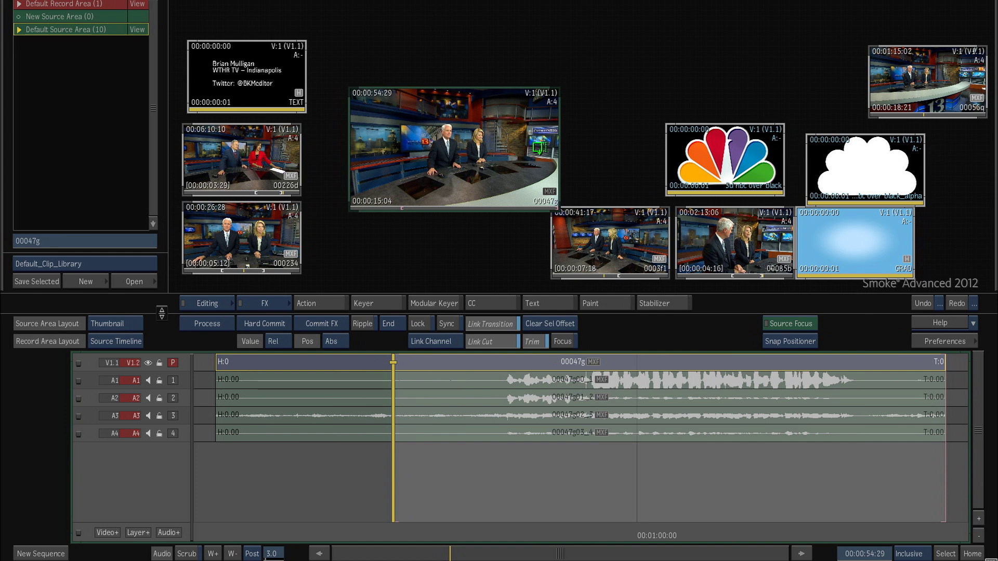
{"action": "left_click_drag", "start_coordinate": [536, 148], "coordinate": [425, 251]}
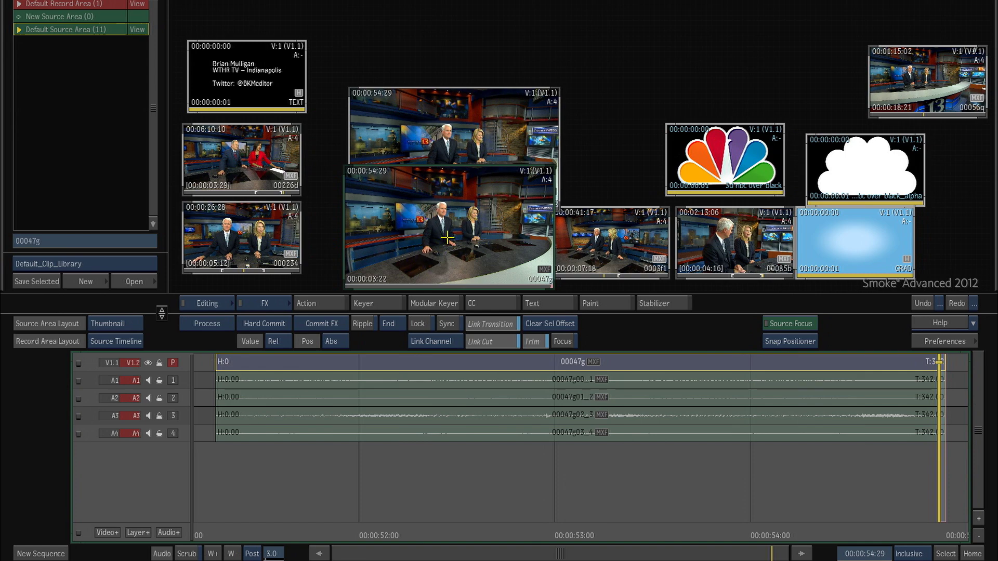
{"action": "left_click_drag", "start_coordinate": [451, 213], "coordinate": [392, 555]}
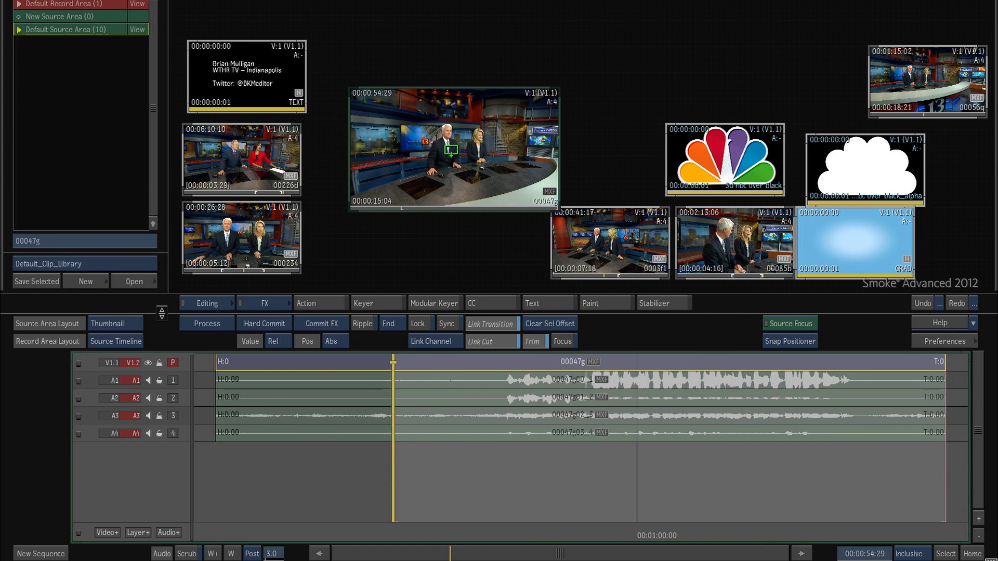
Step: Duplicate the entire 00047g source clip beside the original and discard the duplicate
{"action": "left_click_drag", "start_coordinate": [449, 151], "coordinate": [699, 151]}
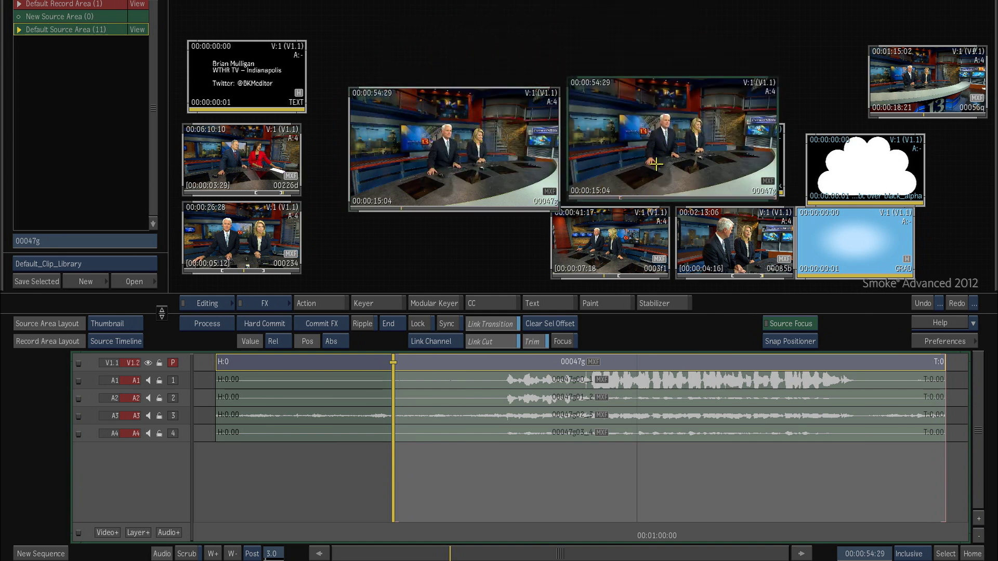
{"action": "left_click_drag", "start_coordinate": [672, 137], "coordinate": [624, 560]}
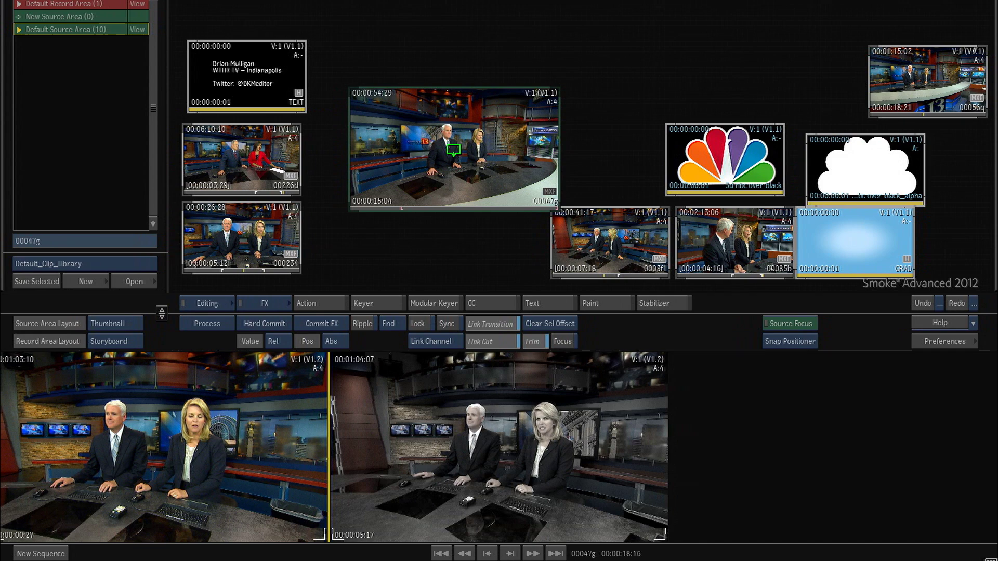
Step: Scrub the 00047g source clip's proxy to 00:00:56:23
{"action": "mouse_move", "coordinate": [409, 187]}
{"action": "left_mouse_down"}
{"action": "mouse_move", "coordinate": [457, 196]}
{"action": "mouse_move", "coordinate": [408, 181]}
{"action": "left_mouse_up"}
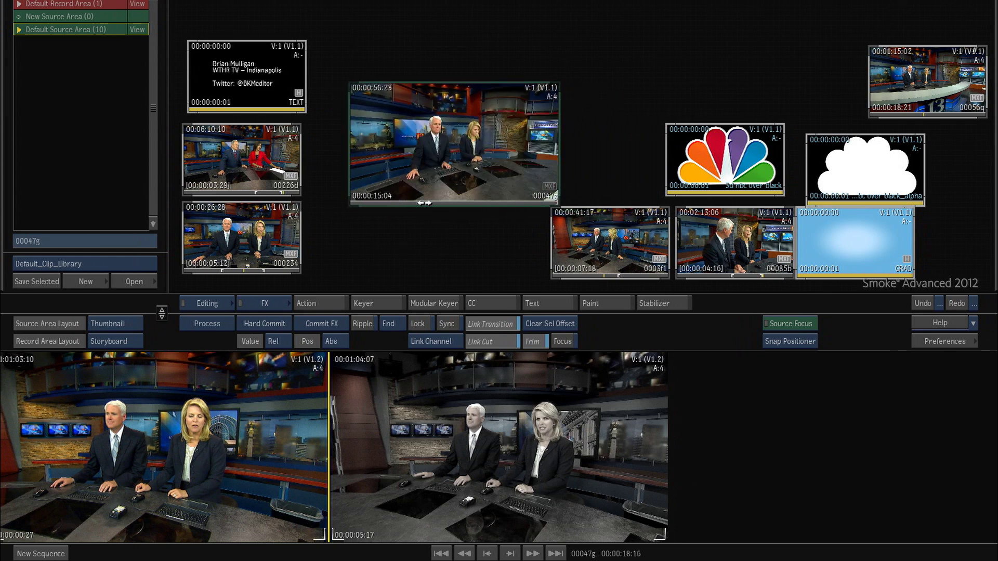